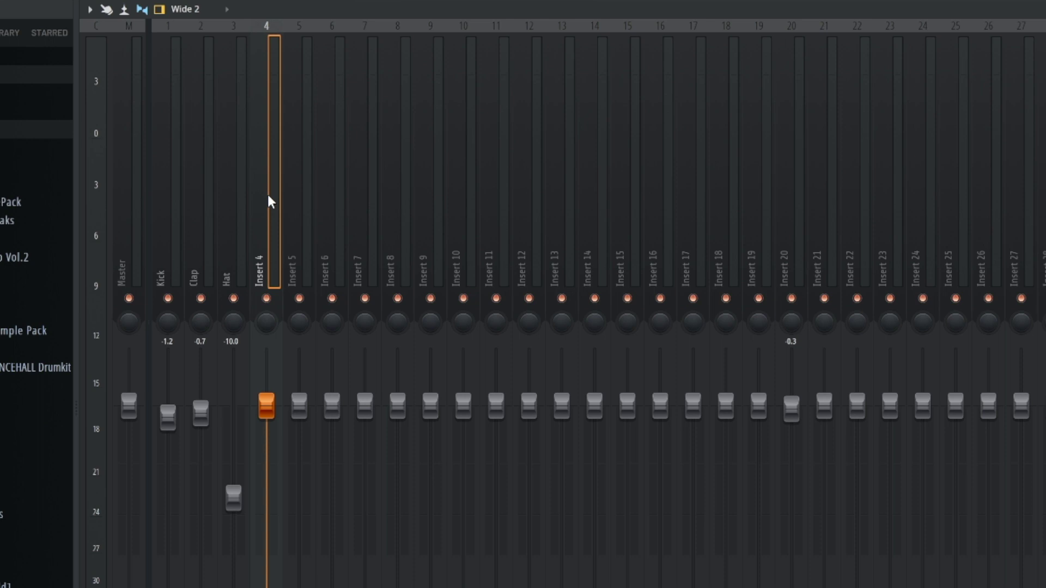
Rename mixer track Insert 4 to 'Drum bus'
right_click(270, 201)
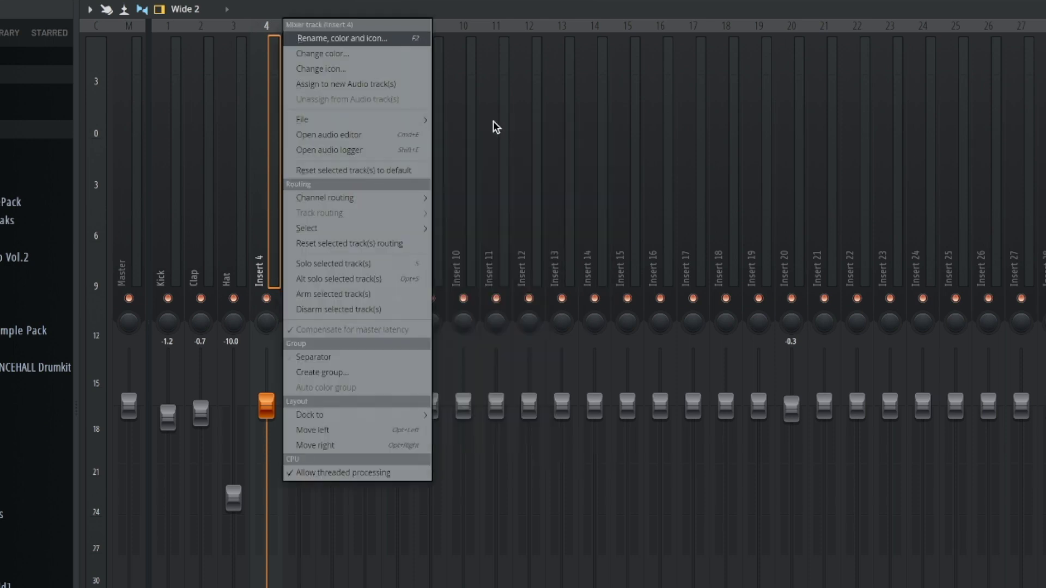
left_click(399, 52)
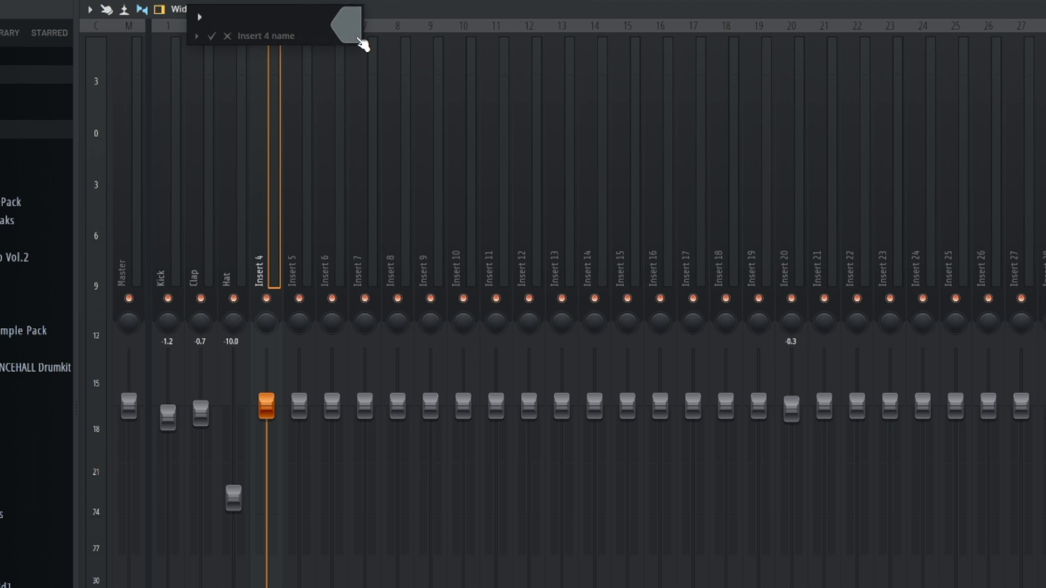
type("Drum bus")
key("Return")
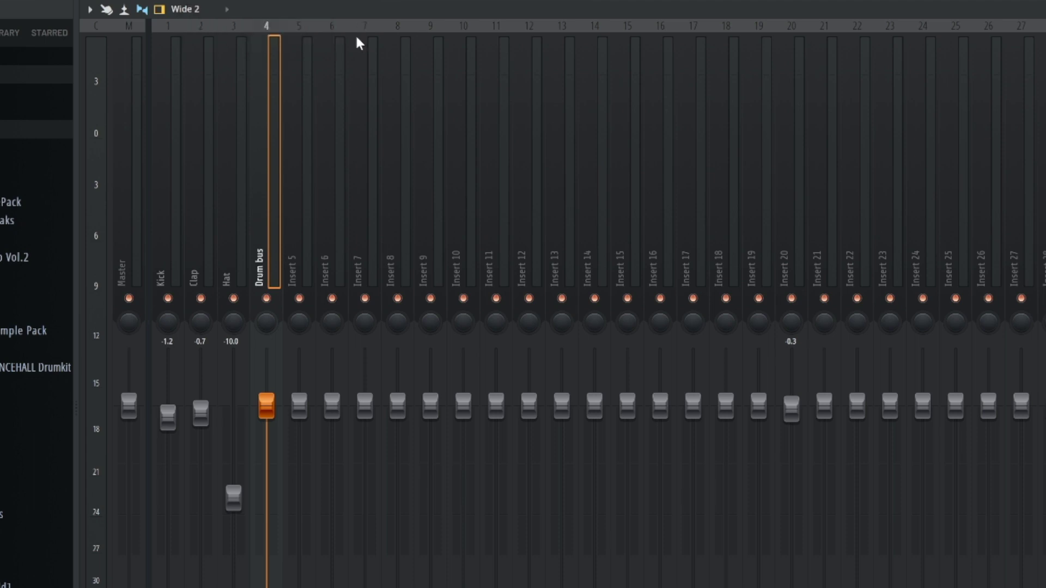
Dock the Drum bus track to the right end of the mixer
right_click(271, 163)
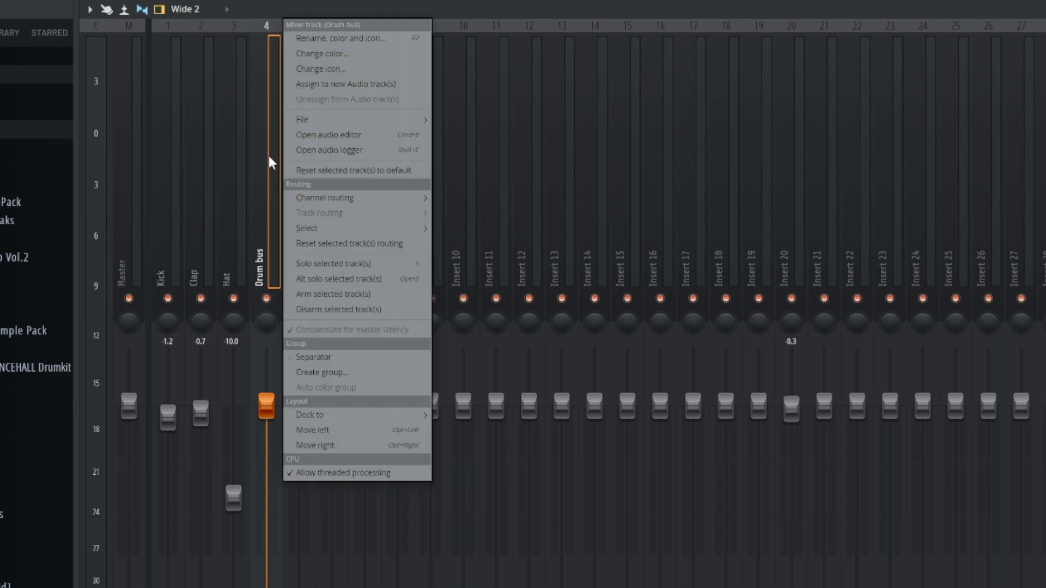
mouse_move(361, 415)
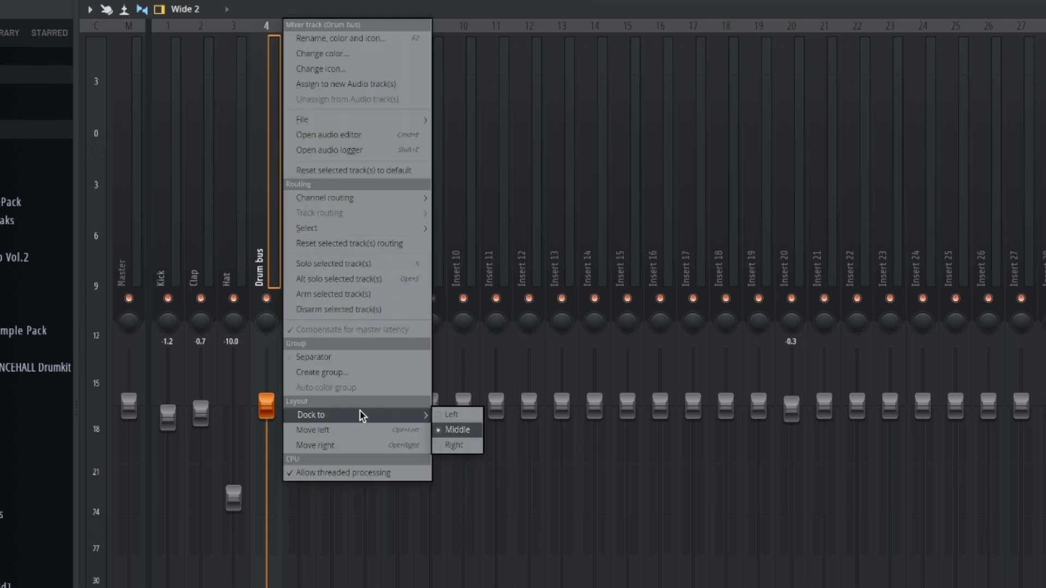
left_click(453, 445)
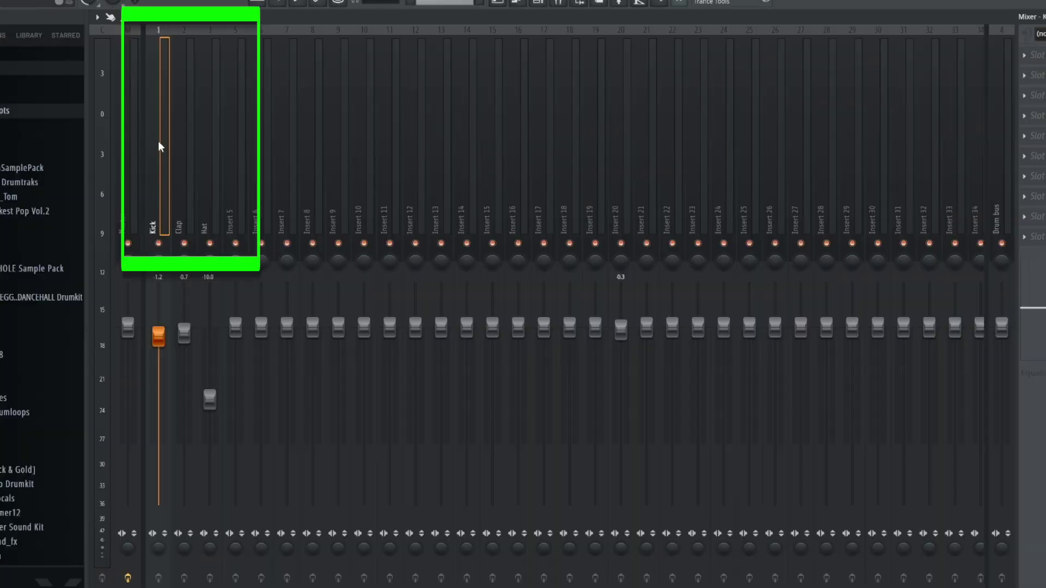
Add the Clap and Hat tracks to the selection alongside Kick
left_click(190, 143, "ctrl")
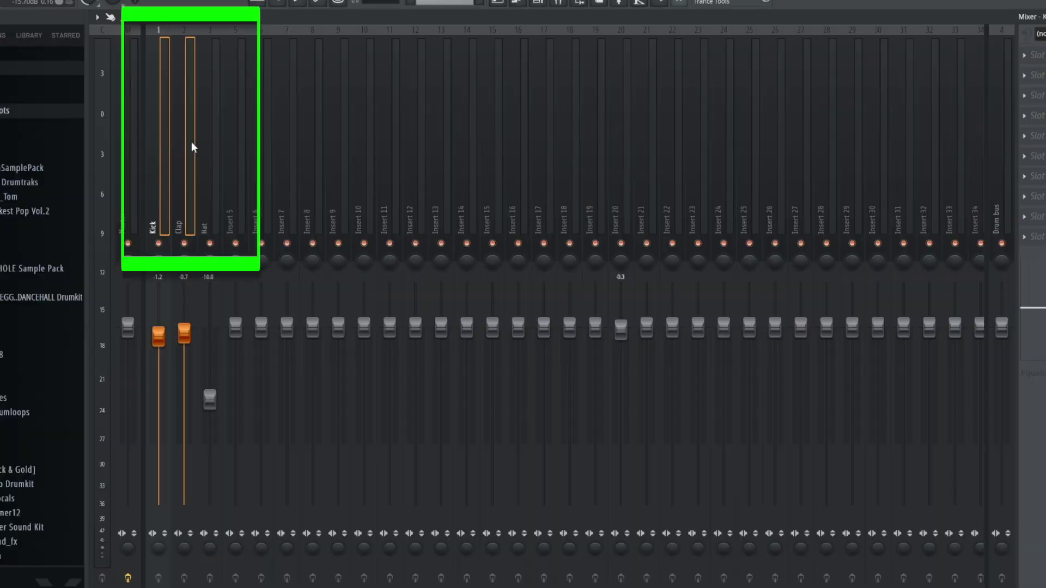
left_click(219, 144, "ctrl")
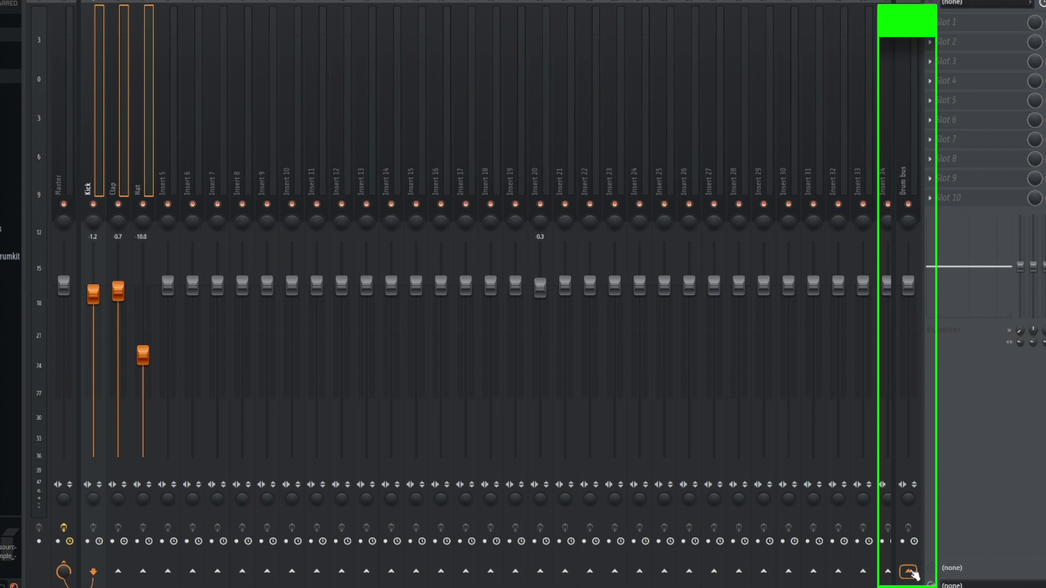
Route the selected drums only to Drum bus, then nudge the Clap fader up slightly
right_click(908, 572)
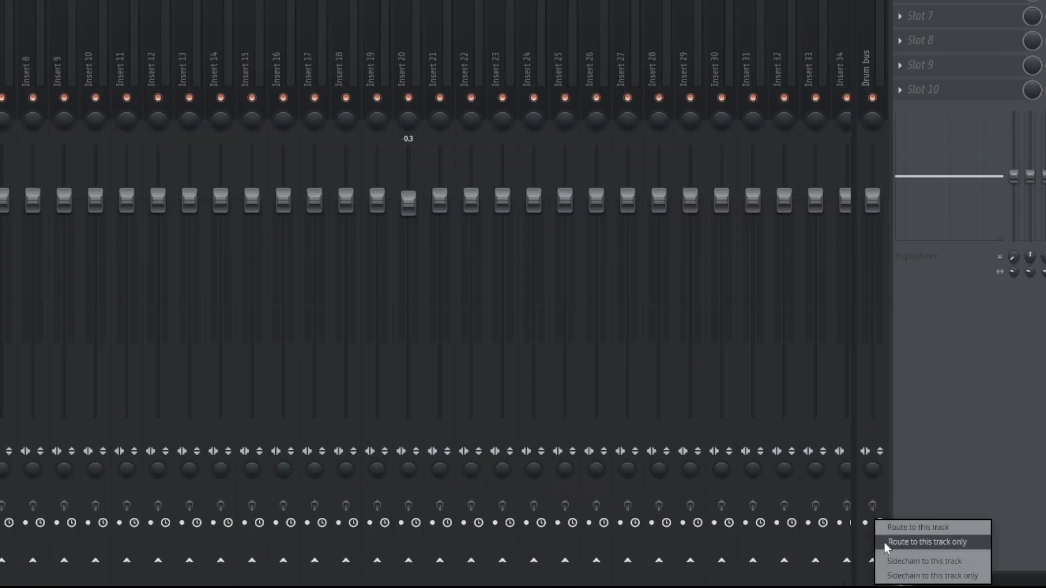
left_click(884, 544)
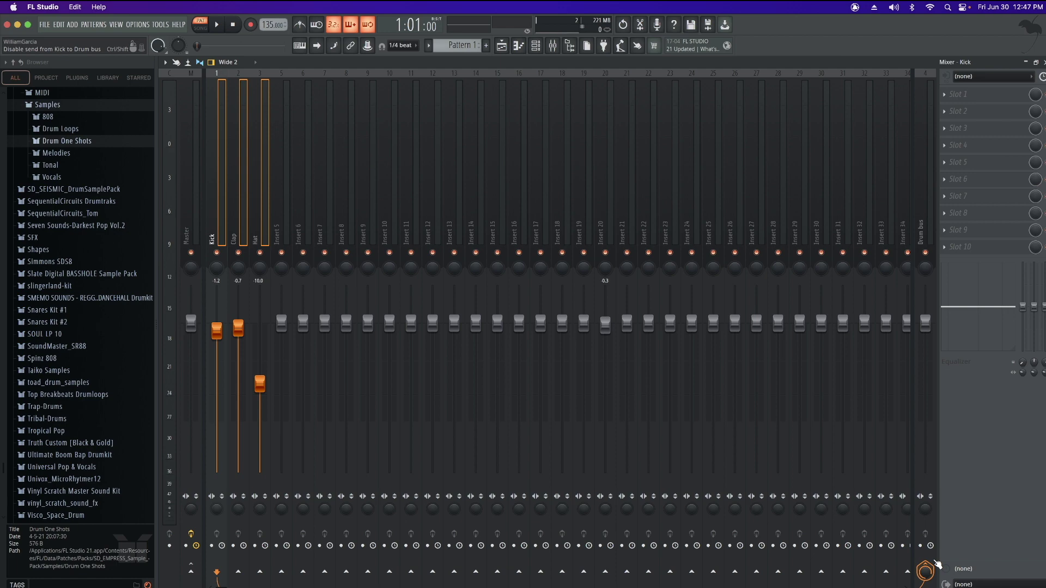
left_click(936, 564)
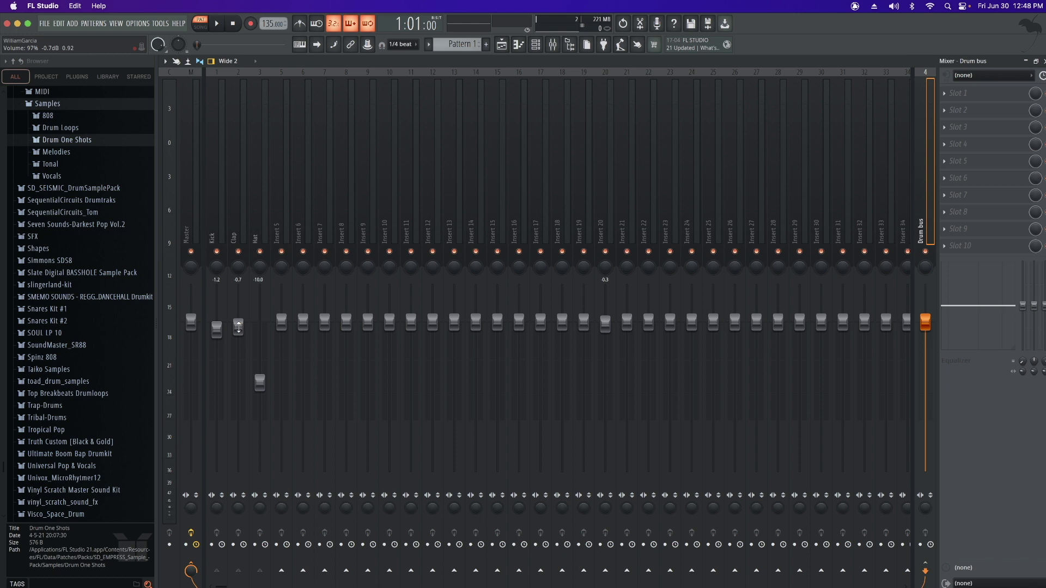
left_click(239, 327)
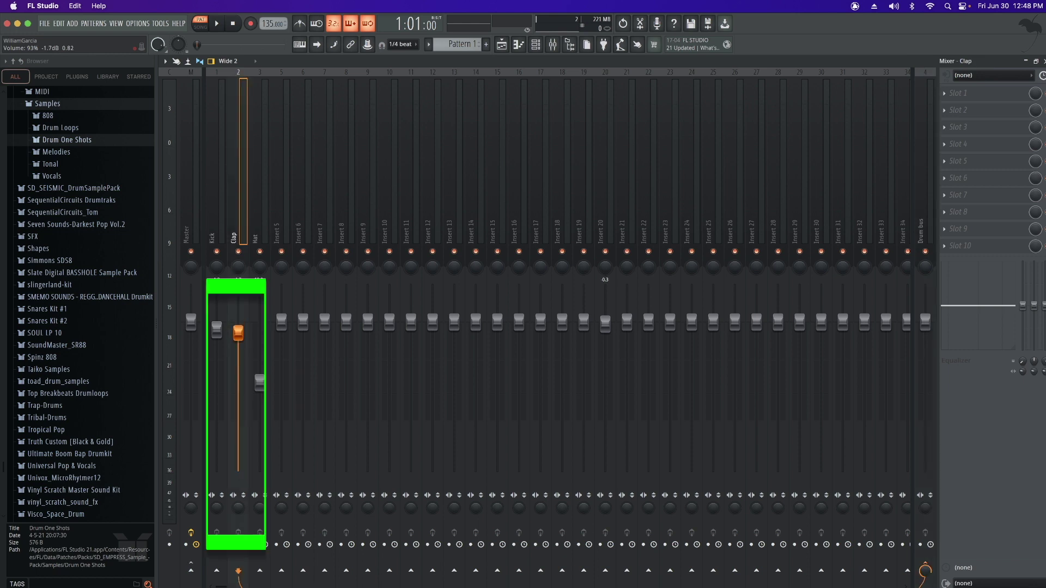
left_click_drag(238, 330, 238, 326)
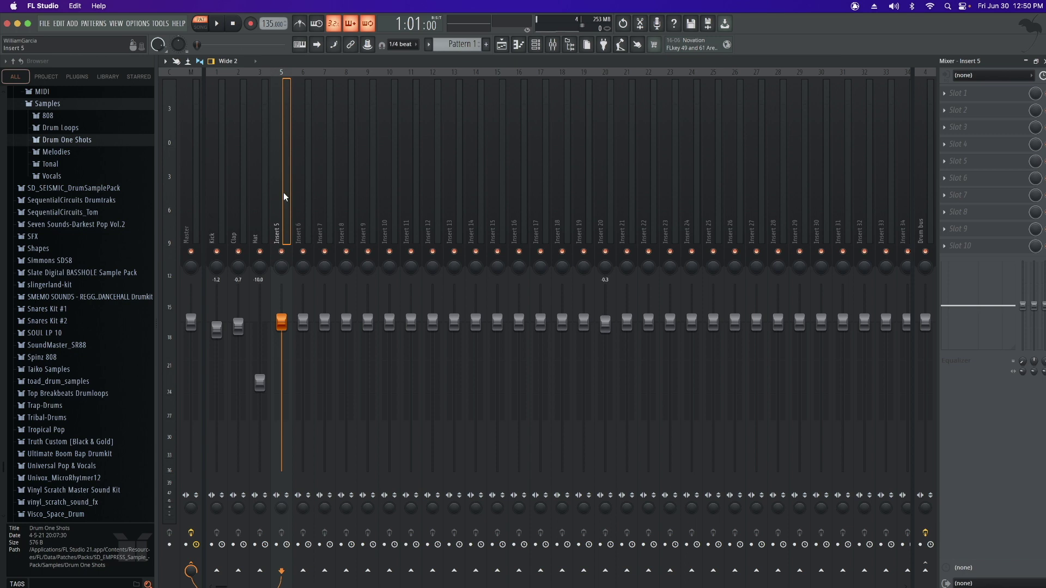
Rename mixer track Insert 5 to 'Reverb'
right_click(284, 197)
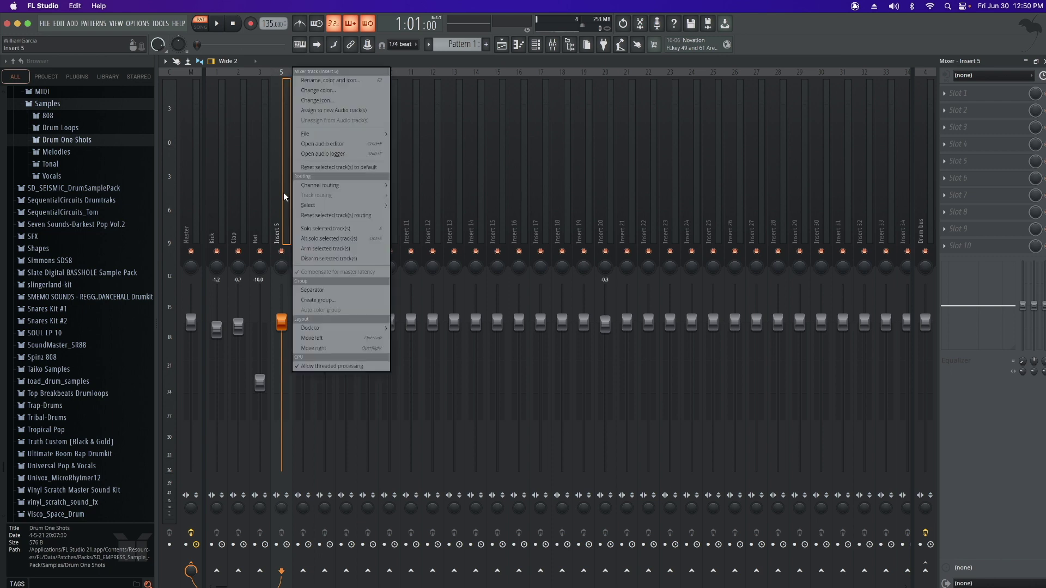
left_click(316, 80)
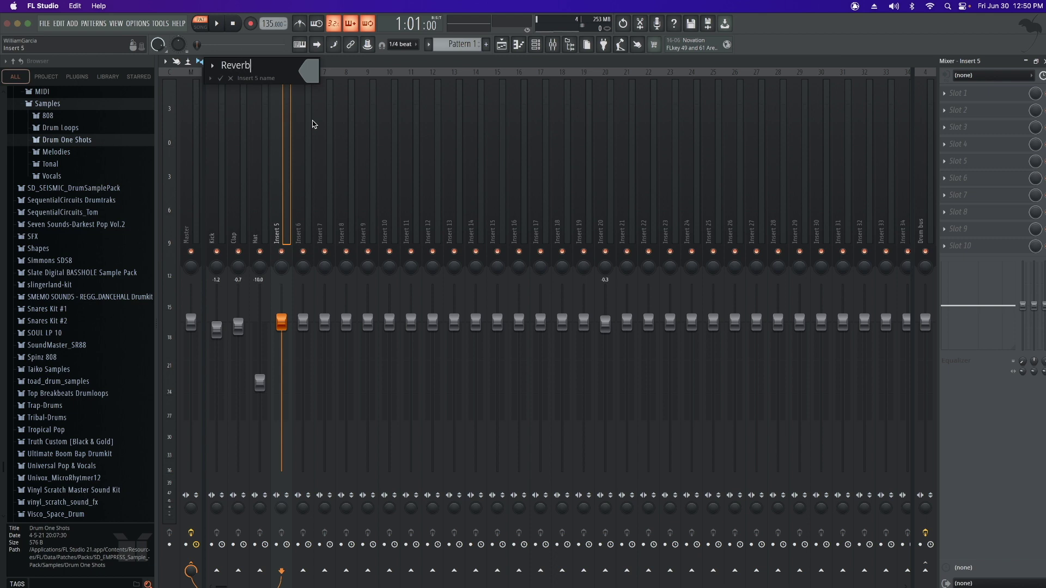
key("Return")
Dock the Reverb track to the right end of the mixer
right_click(294, 68)
mouse_move(361, 330)
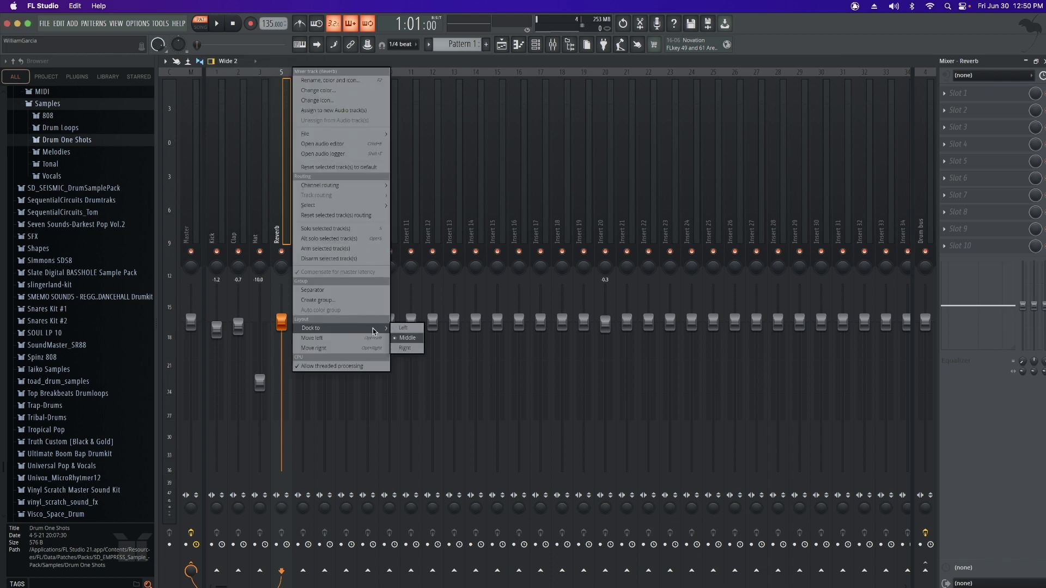
left_click(406, 347)
Colour the Reverb track steel blue
right_click(929, 133)
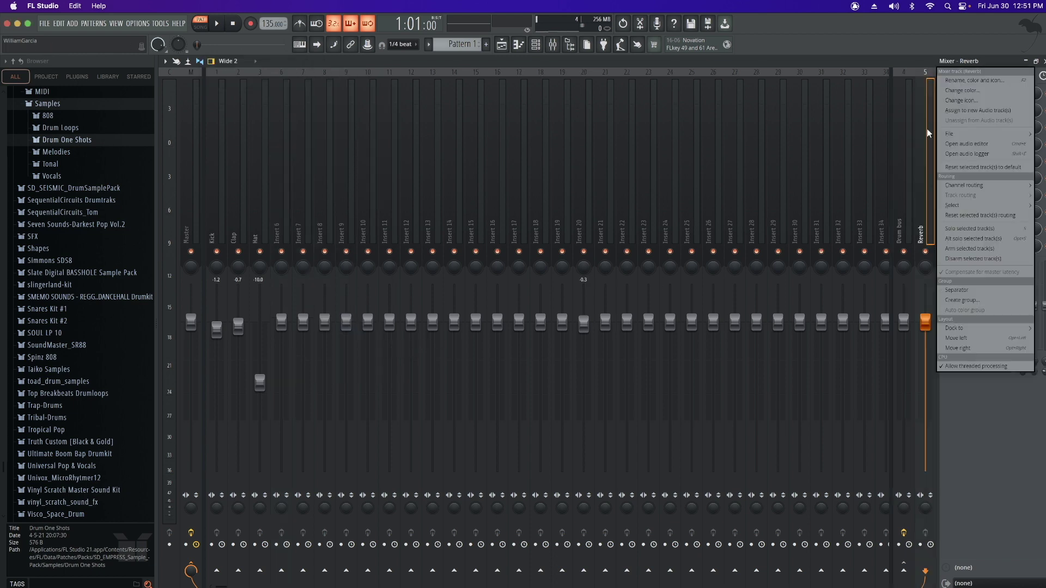
left_click(962, 90)
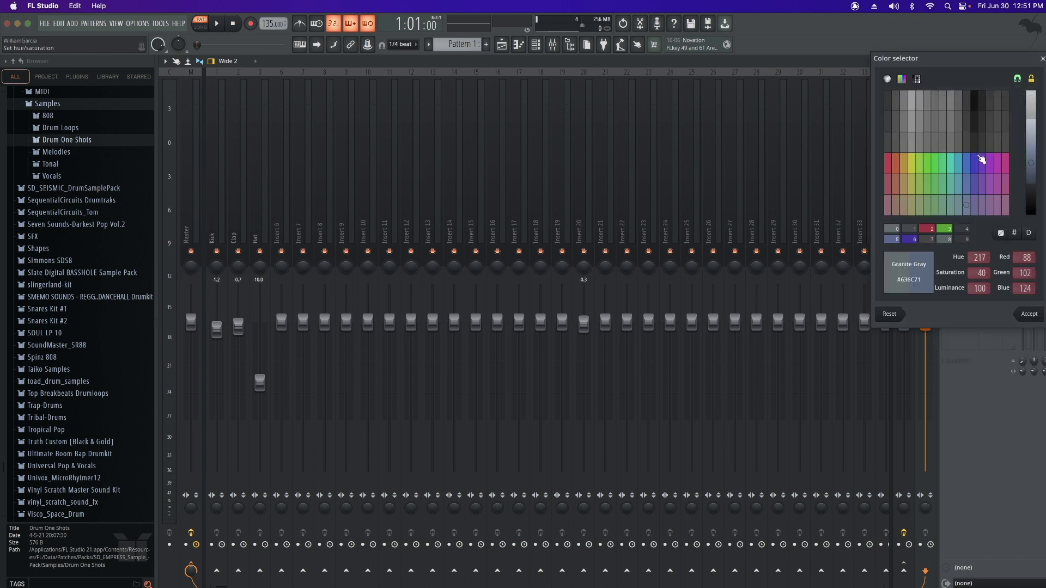
left_click(975, 166)
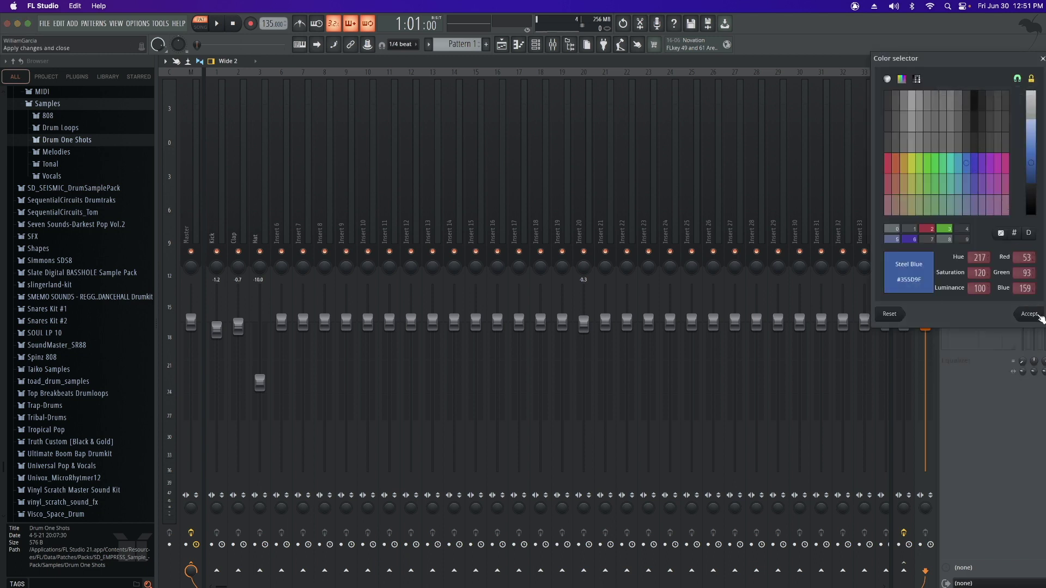
left_click(1028, 315)
Load the Raum reverb into Slot 1 of the Reverb track
left_click(959, 94)
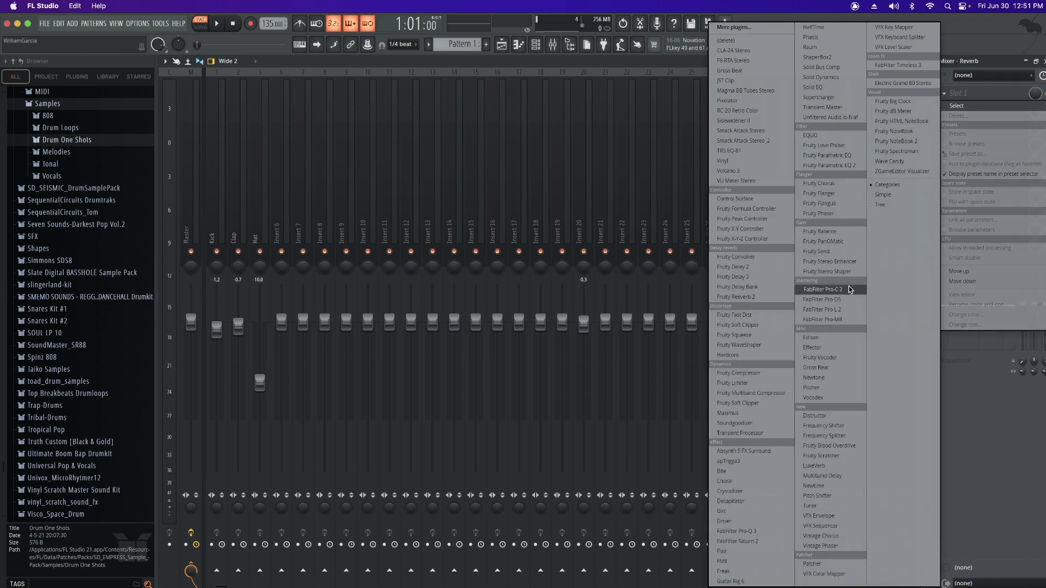
left_click(810, 48)
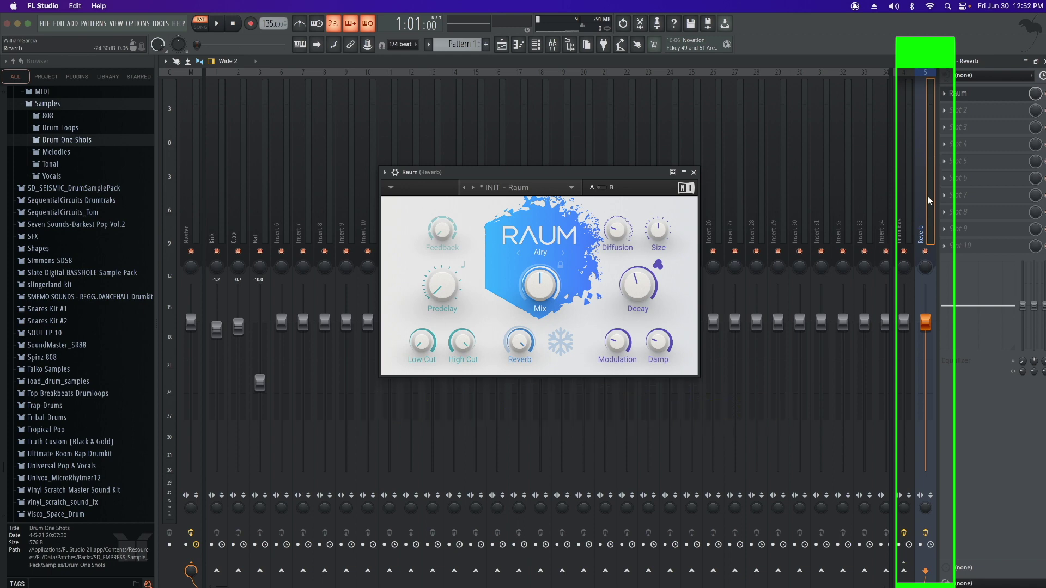
Send the Clap to Reverb and, while the beat plays, set Raum's Decay to 1.2 s
left_click(237, 203)
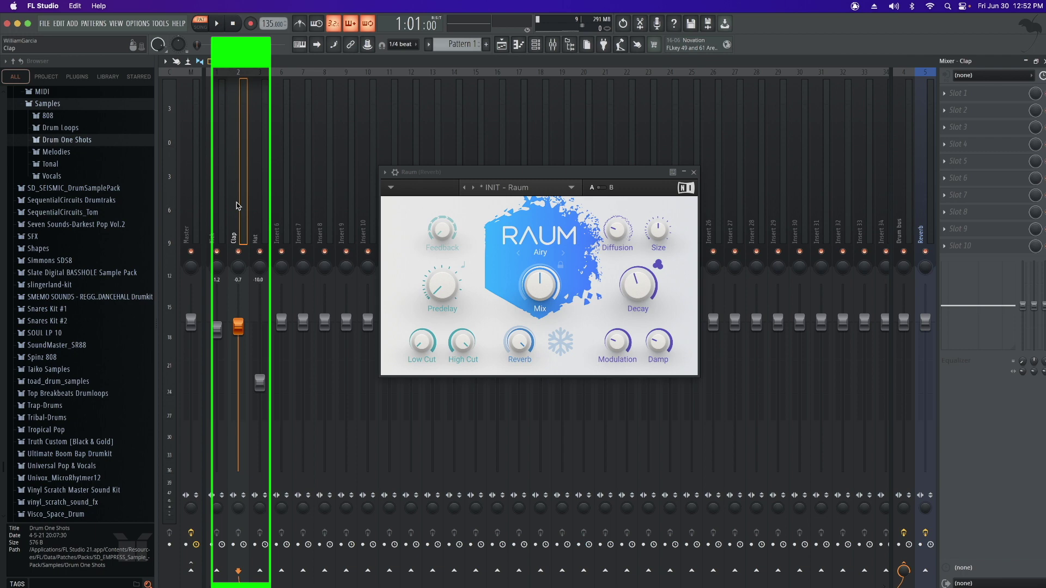
left_click(927, 571)
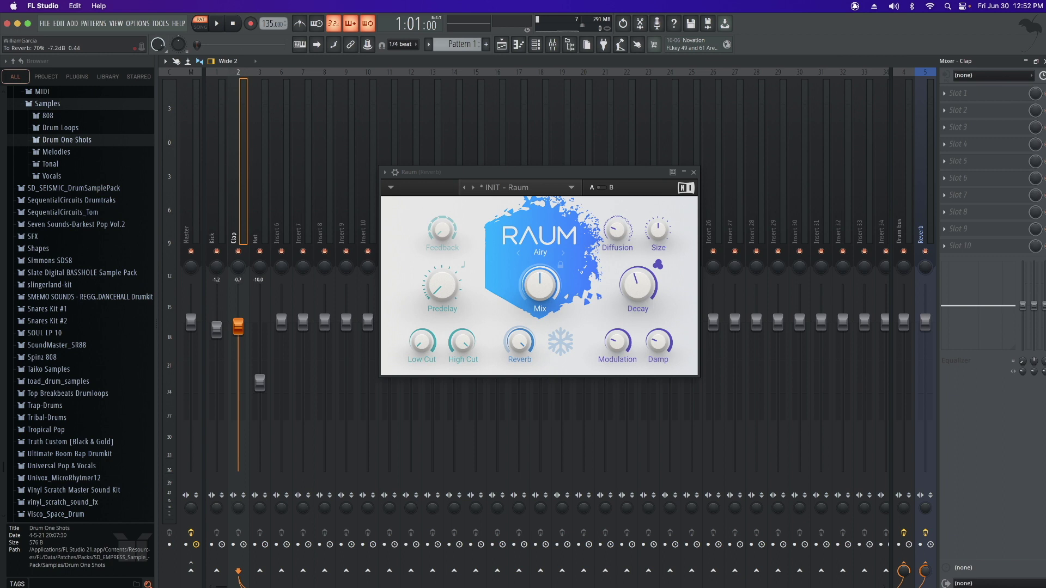
key("space")
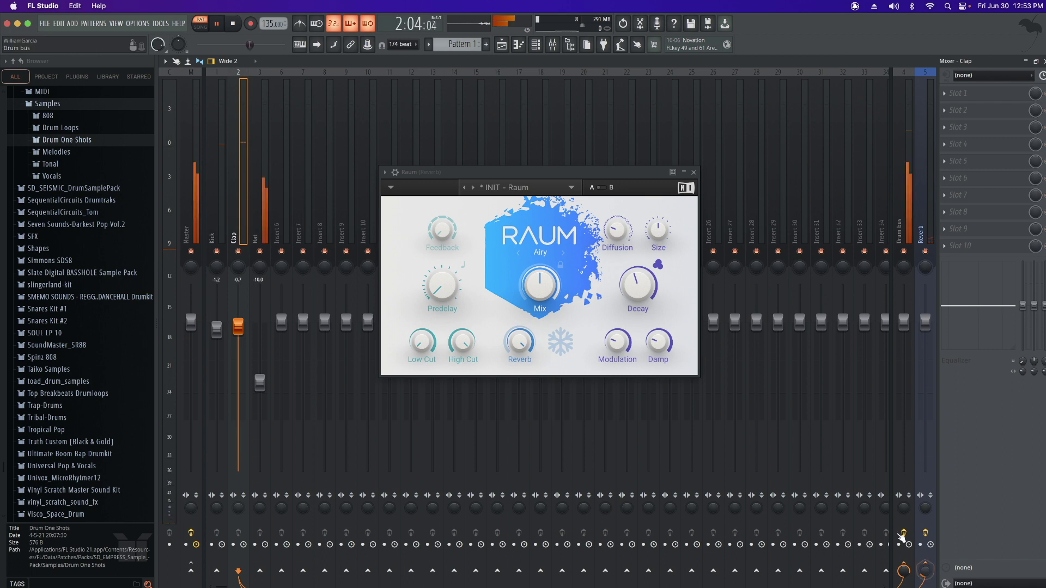
left_click_drag(659, 270, 636, 330)
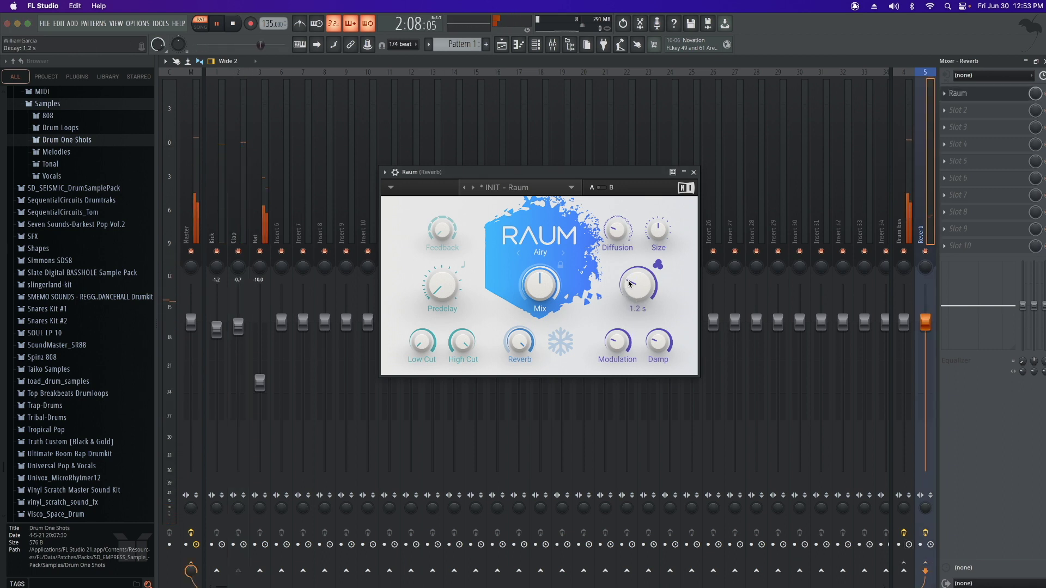
key("space")
left_click(234, 182)
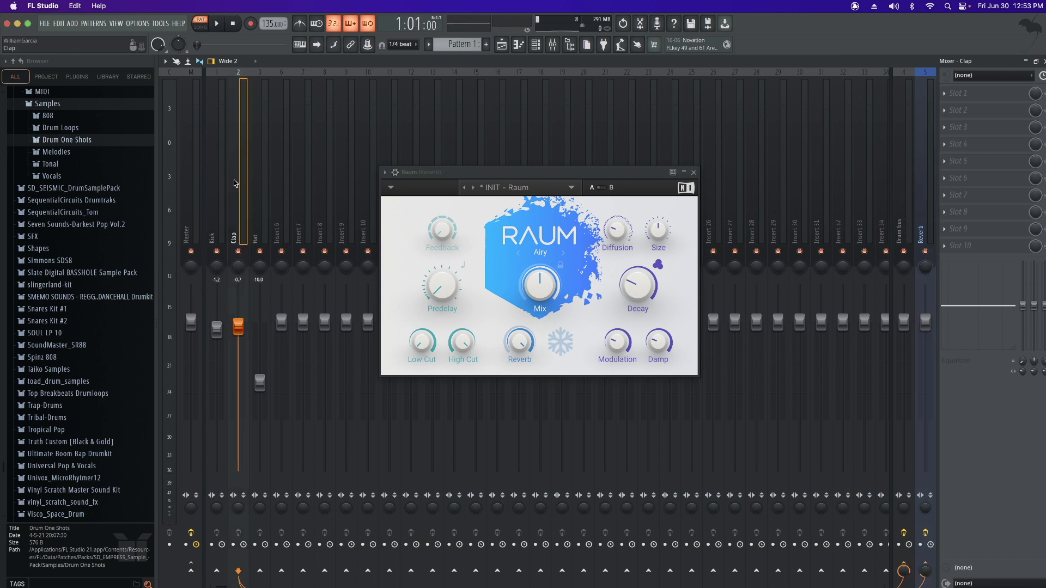